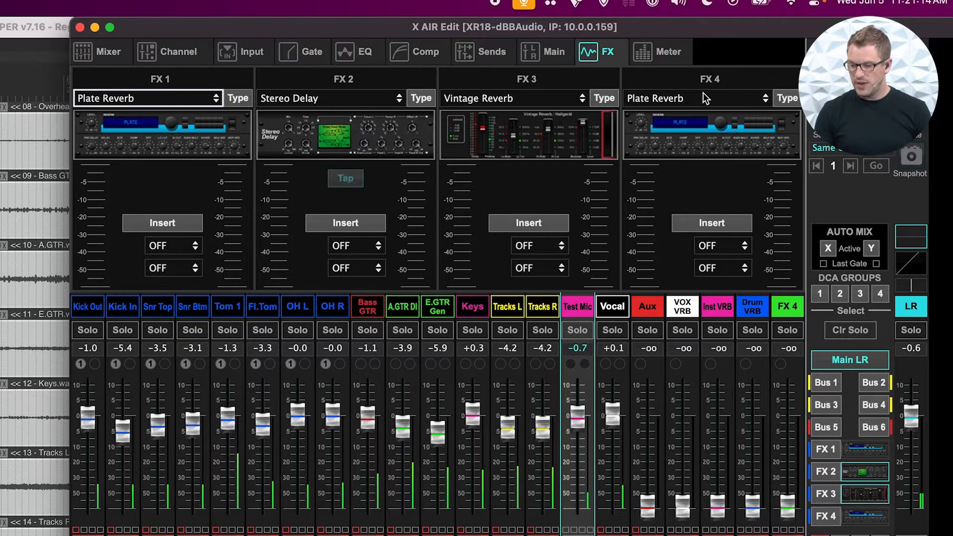
Replace the Plate Reverb in the FX 4 slot with the Dual DeEsser effect
click(718, 98)
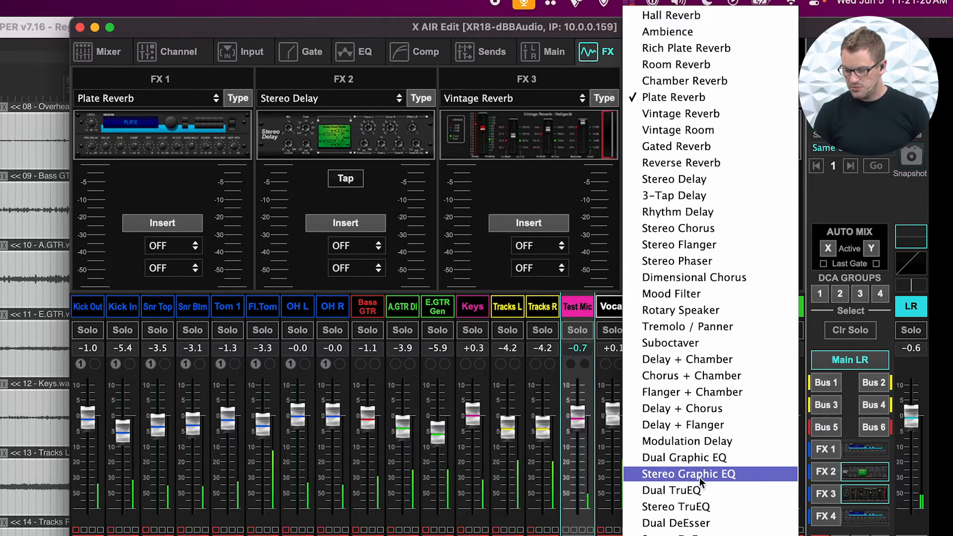
scroll(699, 477, down, 5)
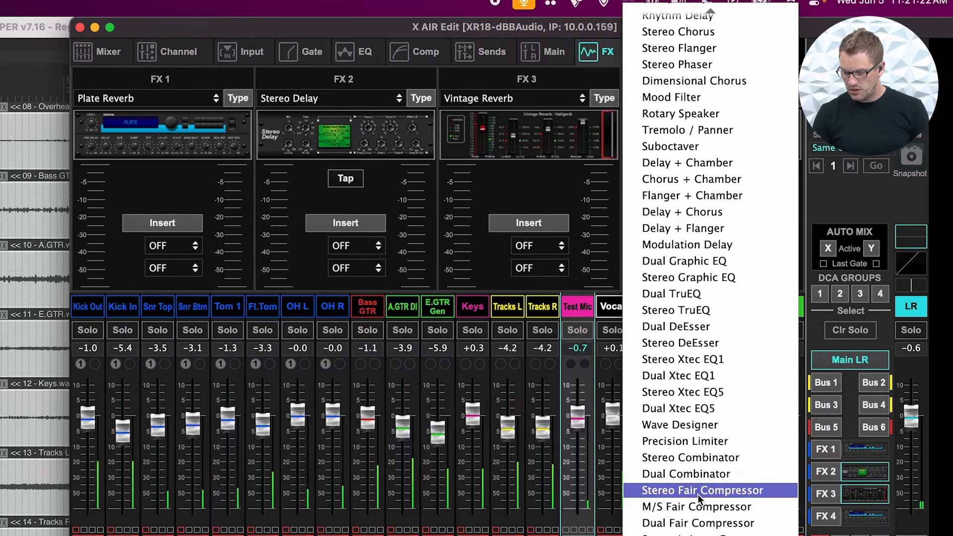
click(703, 331)
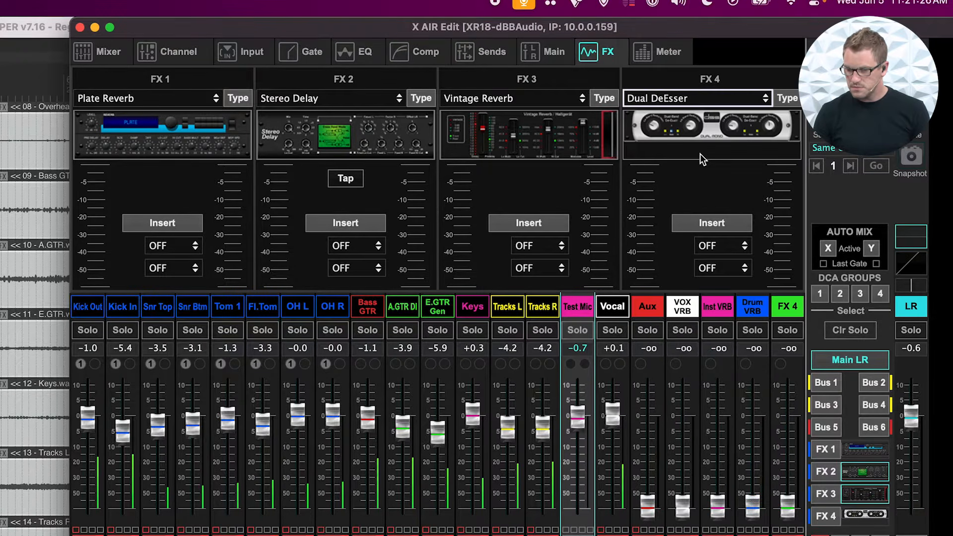
click(705, 99)
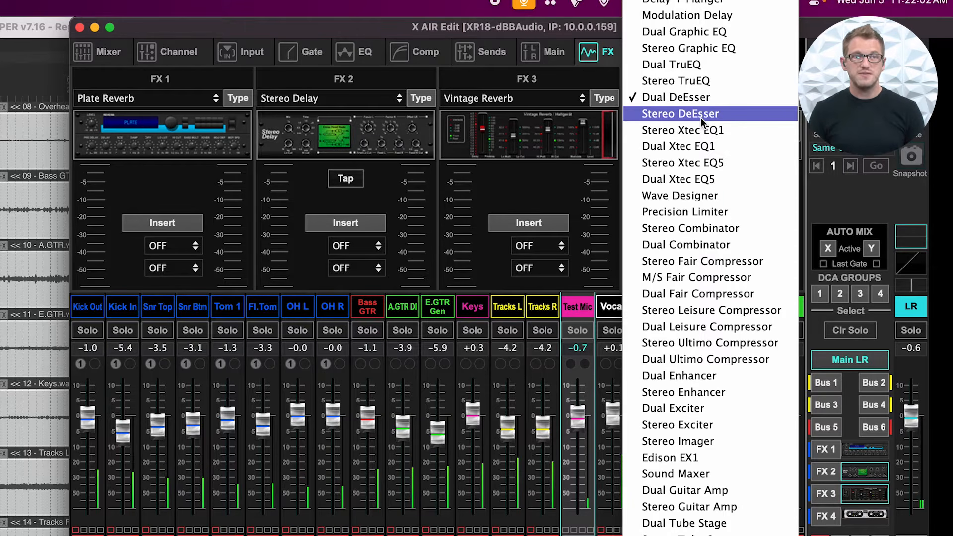
click(676, 99)
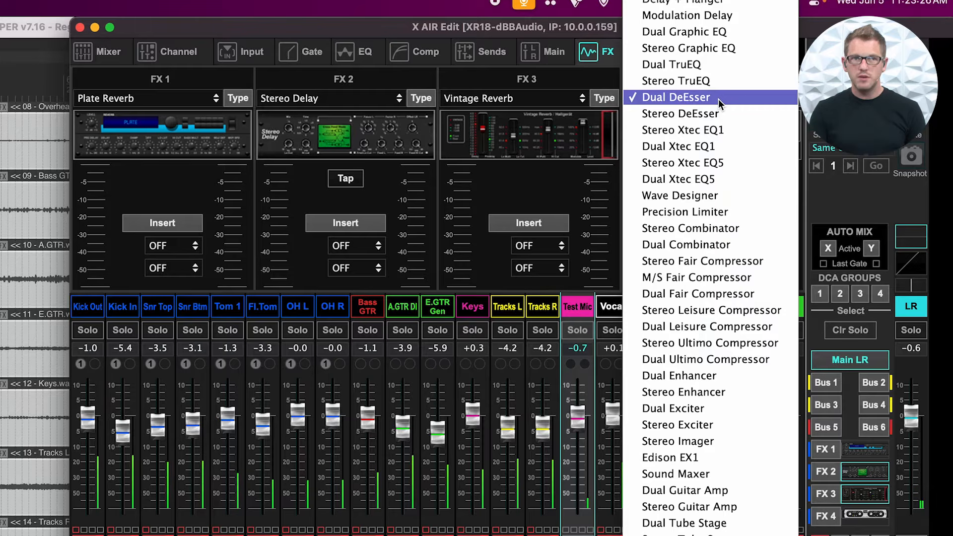
click(719, 99)
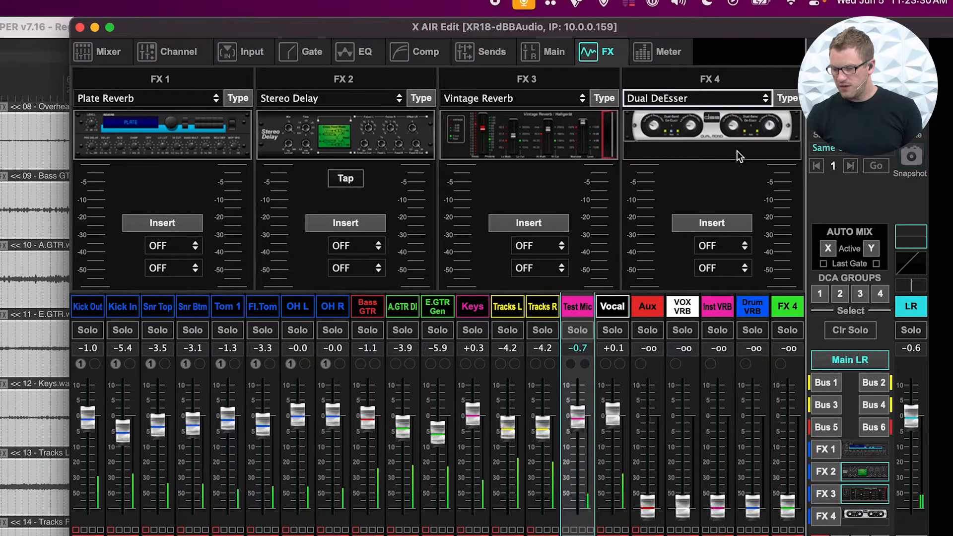
Assign Ch 15 as the first FX 4 insert channel, switch FX 4 to insert mode, and turn on the channel's insert
click(733, 248)
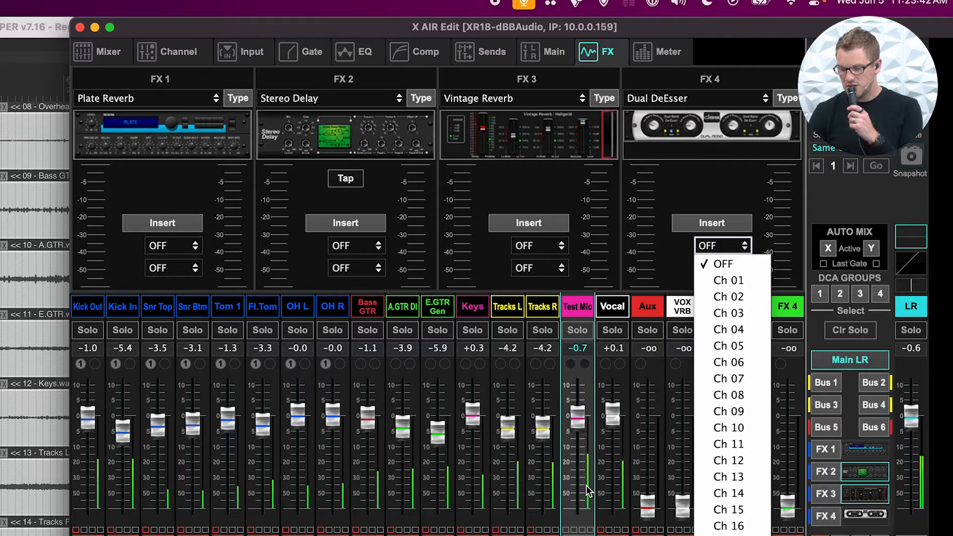
click(742, 508)
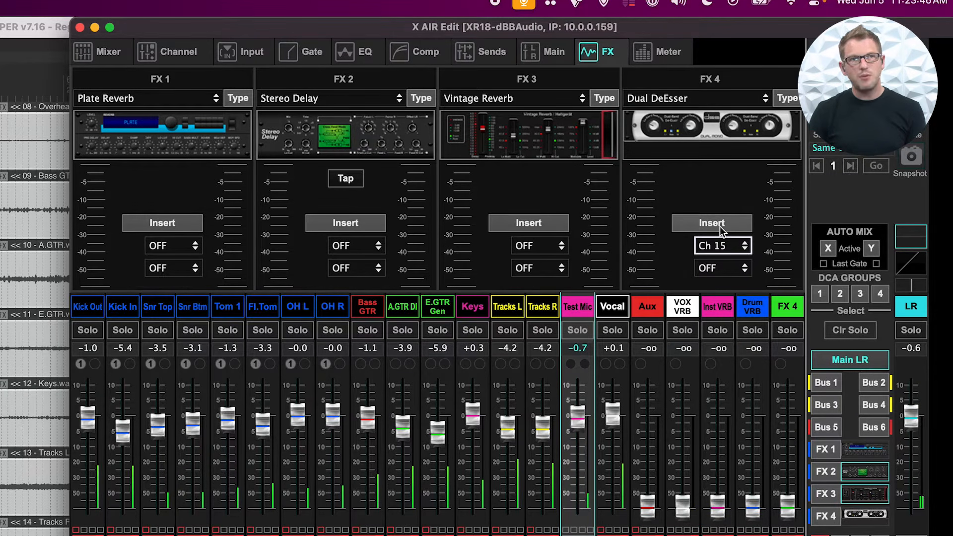
click(726, 228)
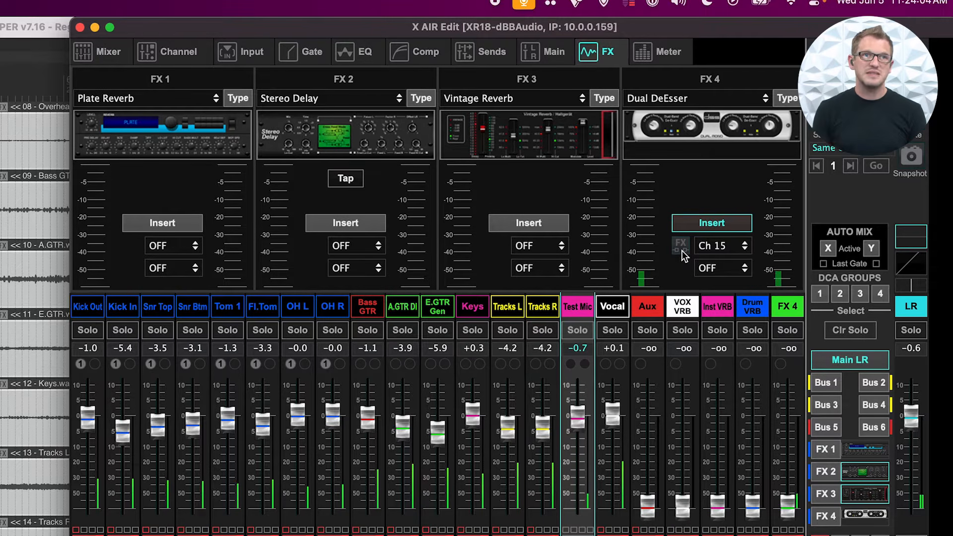
click(681, 247)
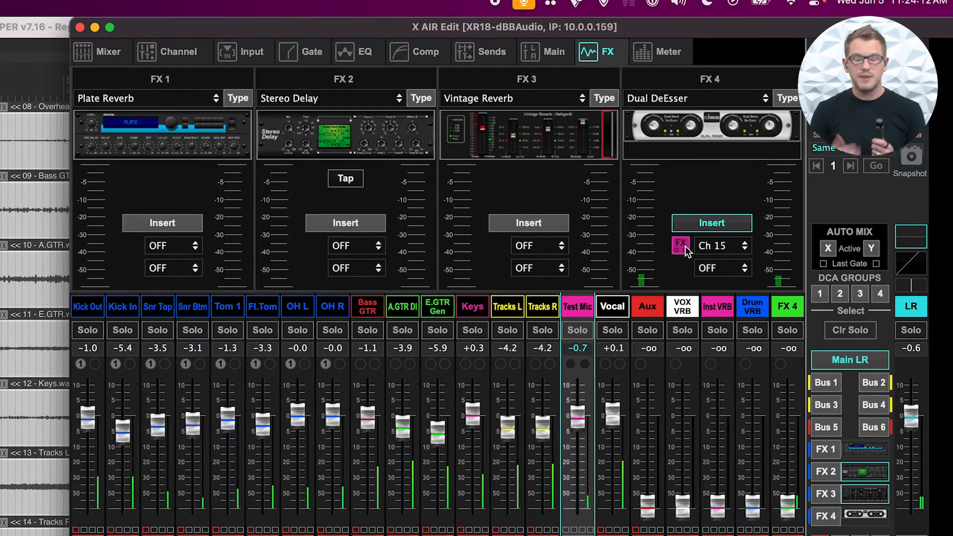
Raise the Lo-Band Reduction on the first side of the FX 4 Dual DeEsser and close its editor
click(717, 119)
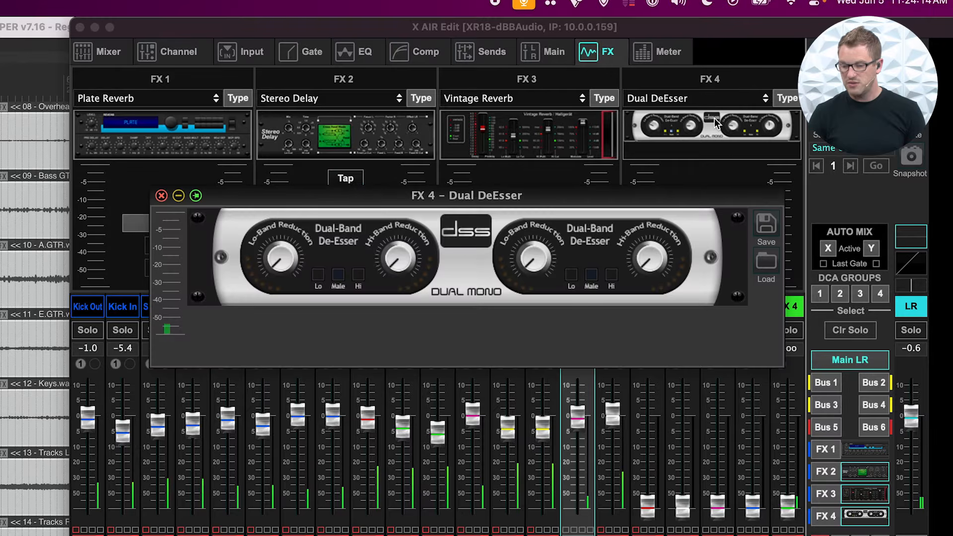
mouse_move(284, 263)
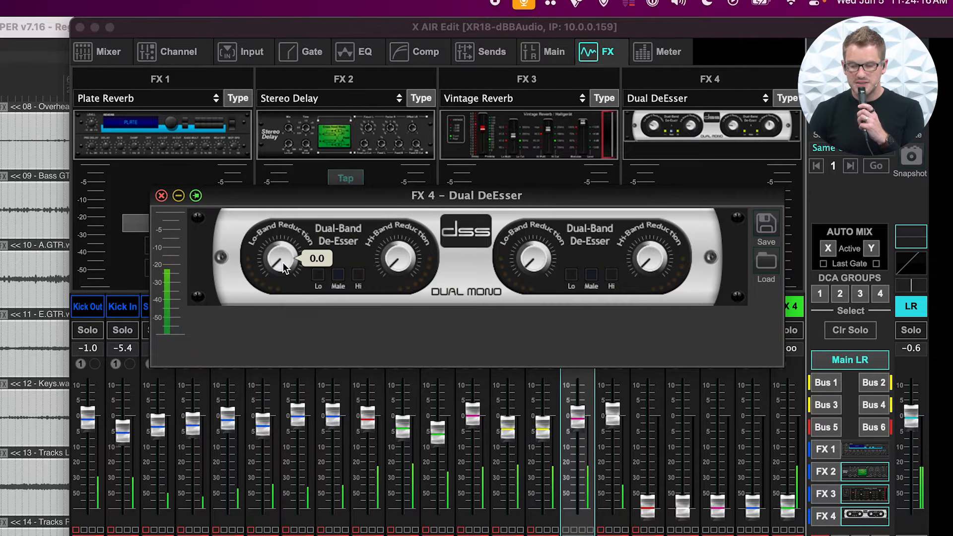
drag(279, 268, 291, 117)
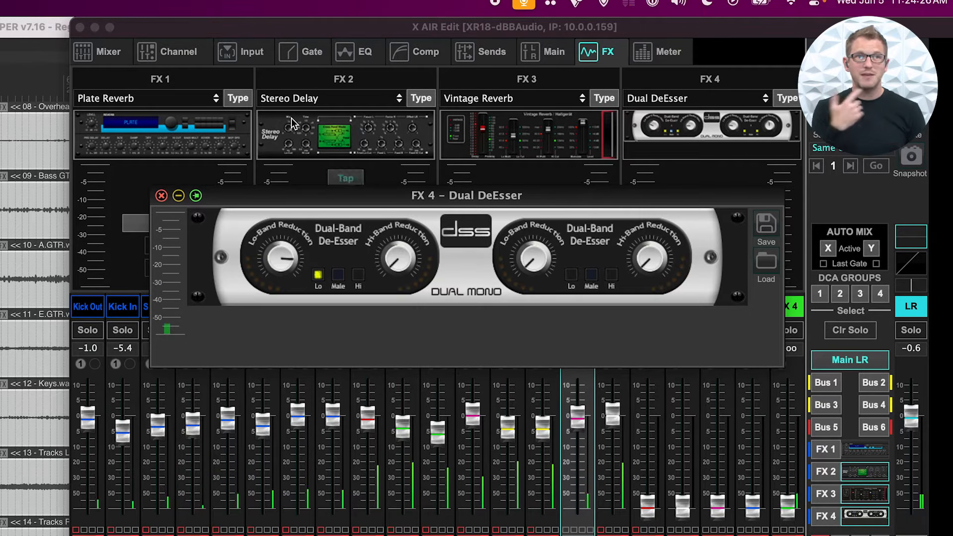
click(161, 195)
click(725, 124)
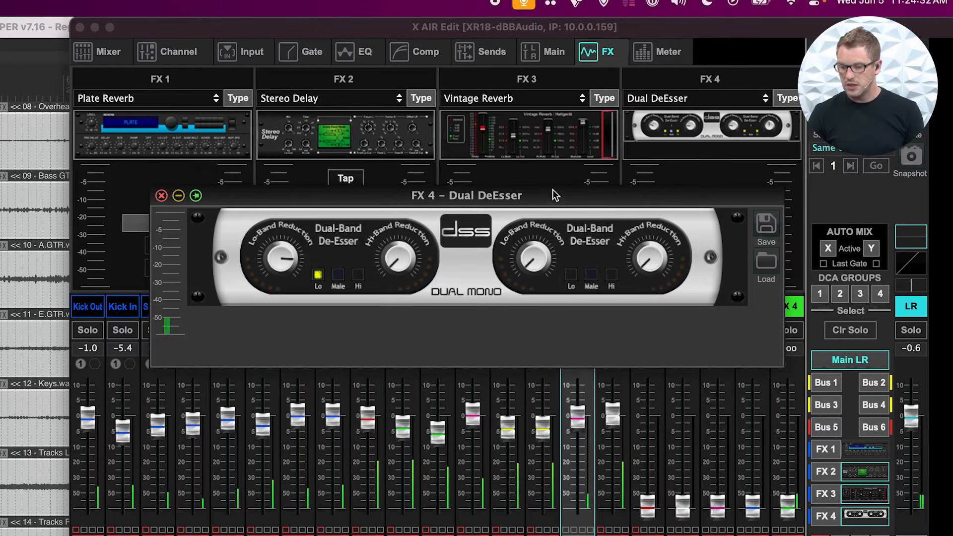
click(161, 196)
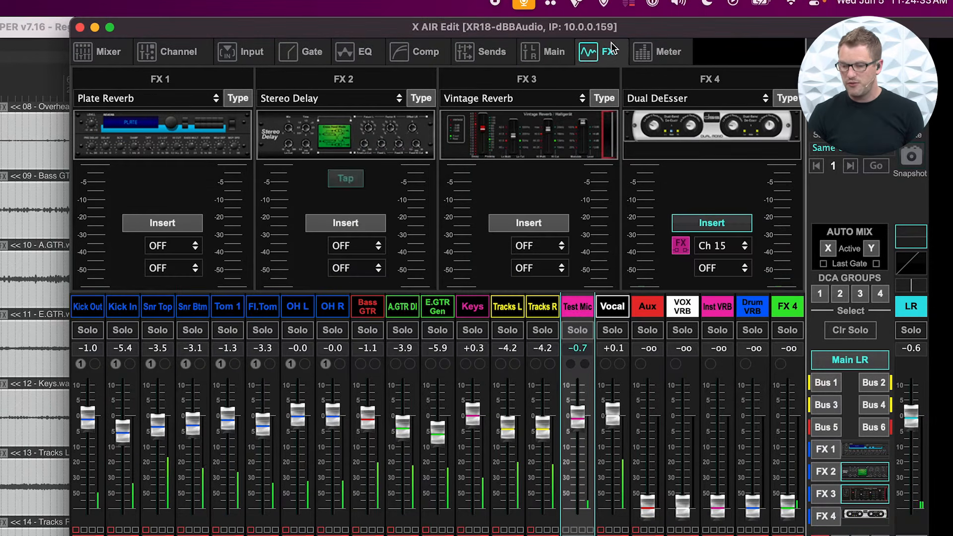
Change the FX 4 effect to Dual Guitar Amp, turn its Crunch up to 10 and increase its Preamp
click(692, 98)
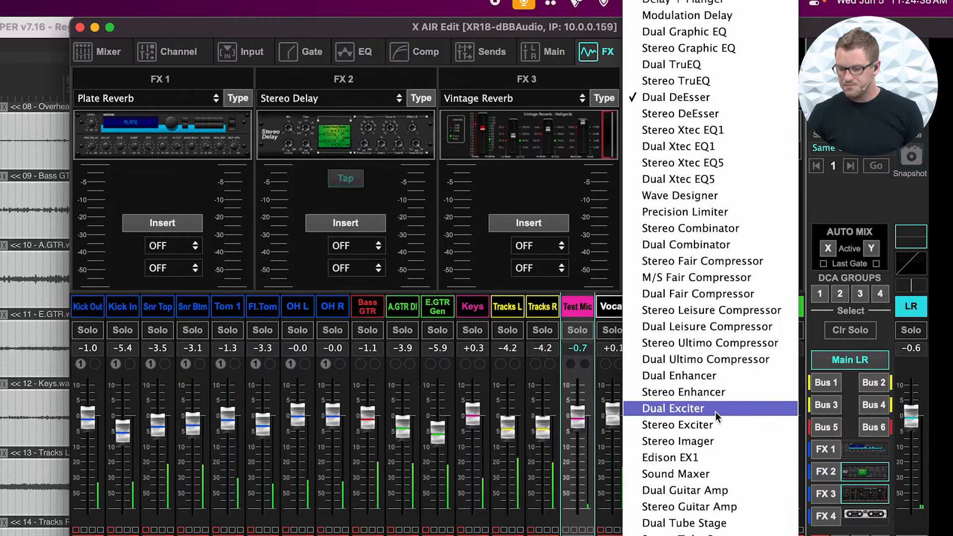
click(718, 492)
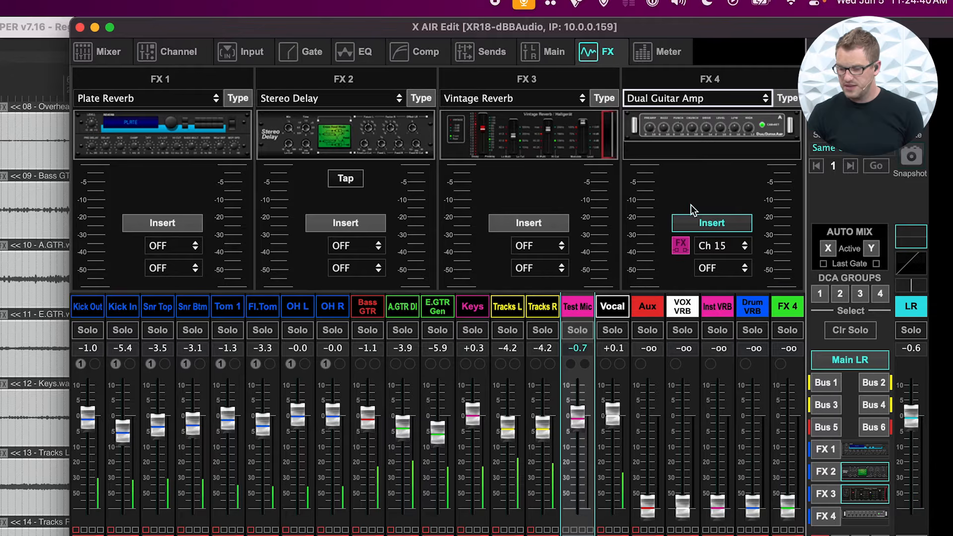
click(697, 128)
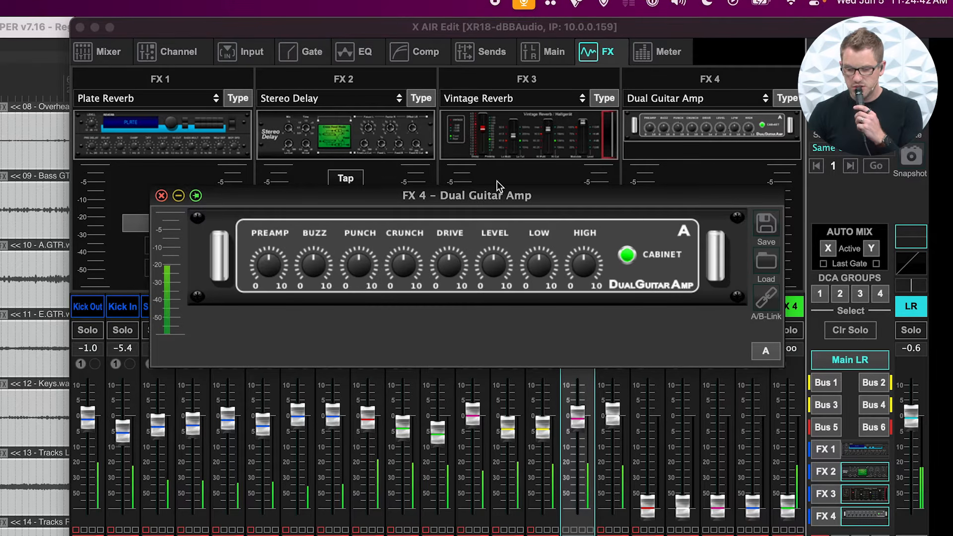
drag(407, 266, 407, 169)
drag(265, 267, 273, 237)
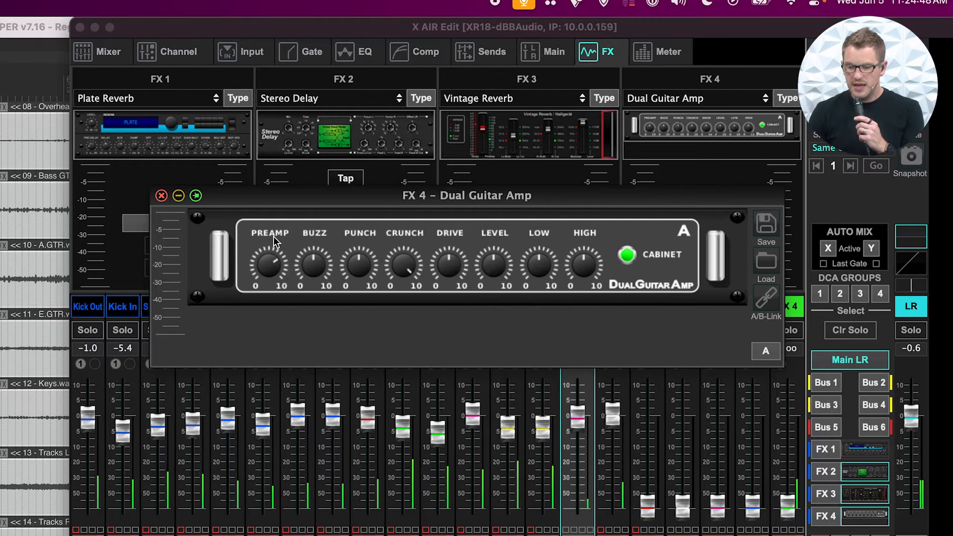
click(161, 196)
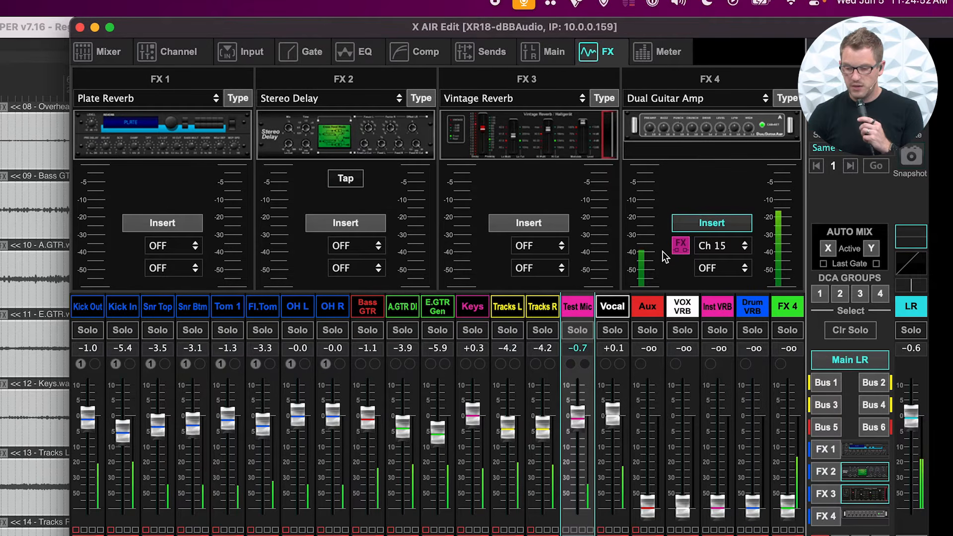
Turn off the Ch 15 insert on FX 4 and change the effect to Dual Ultimo Compressor
click(681, 248)
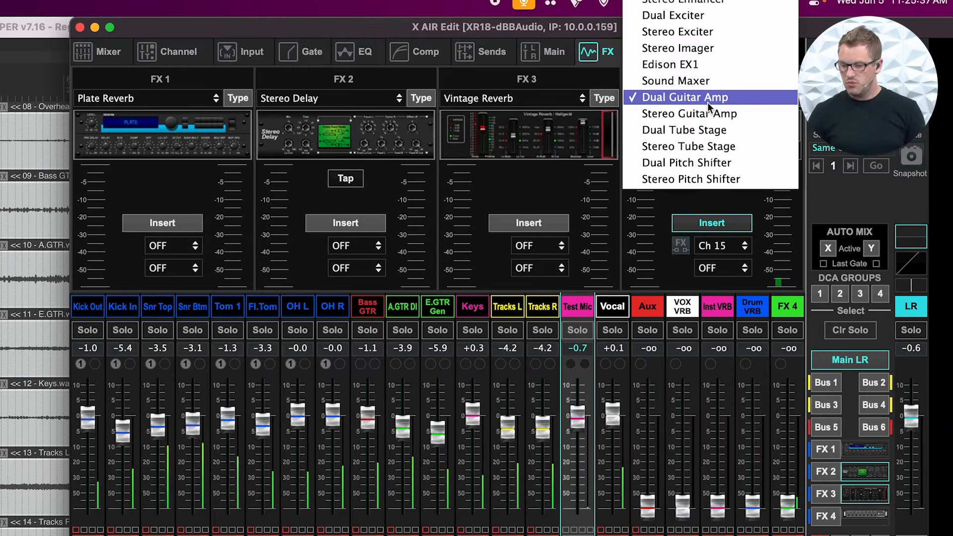
scroll(708, 102, up, 10)
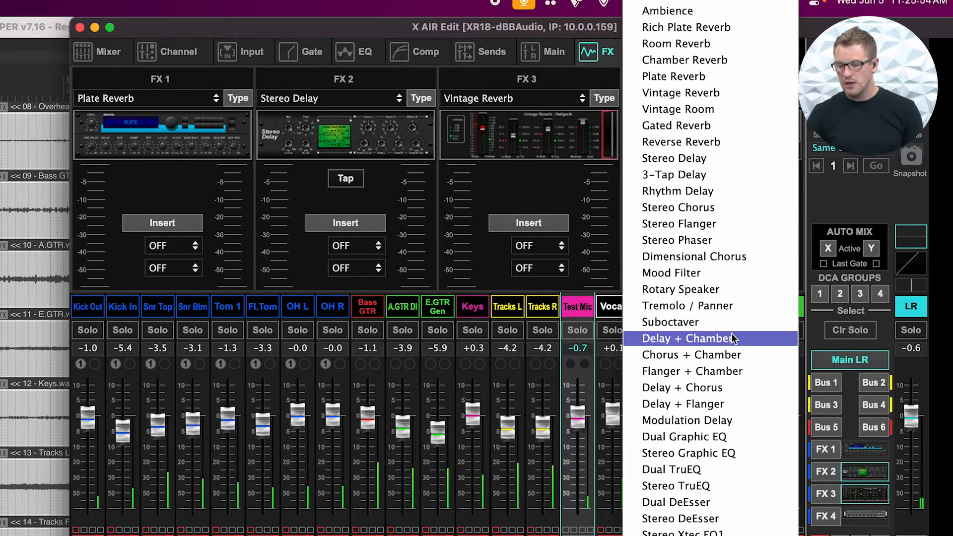
scroll(733, 335, down, 5)
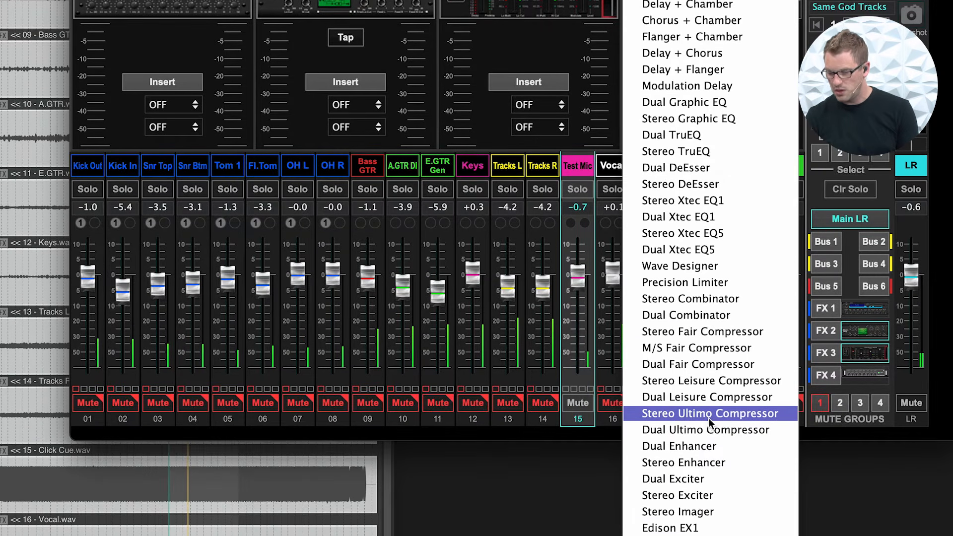
click(714, 458)
Mute the Test Mic channel, unmute the Vocal channel, and lower the Vocal fader to -5.3 dB
click(581, 403)
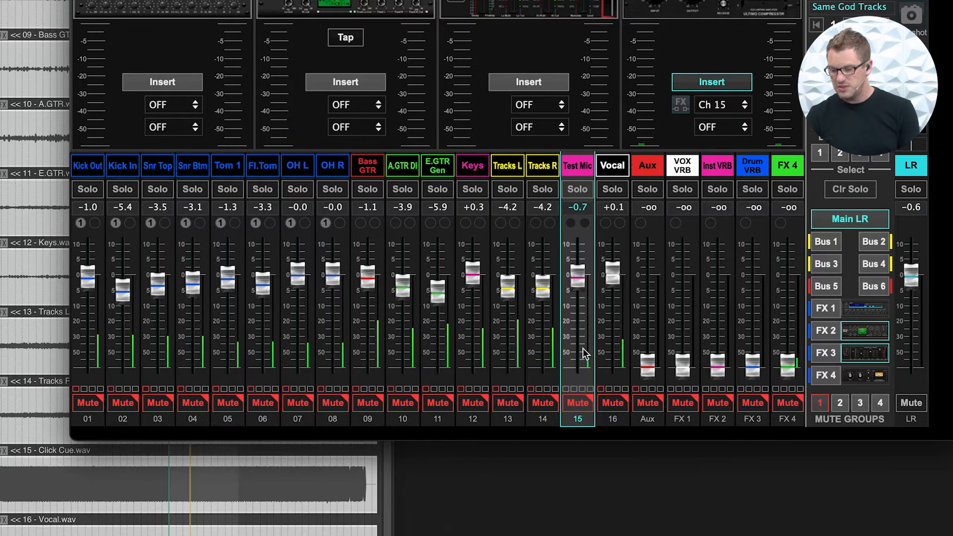
click(616, 404)
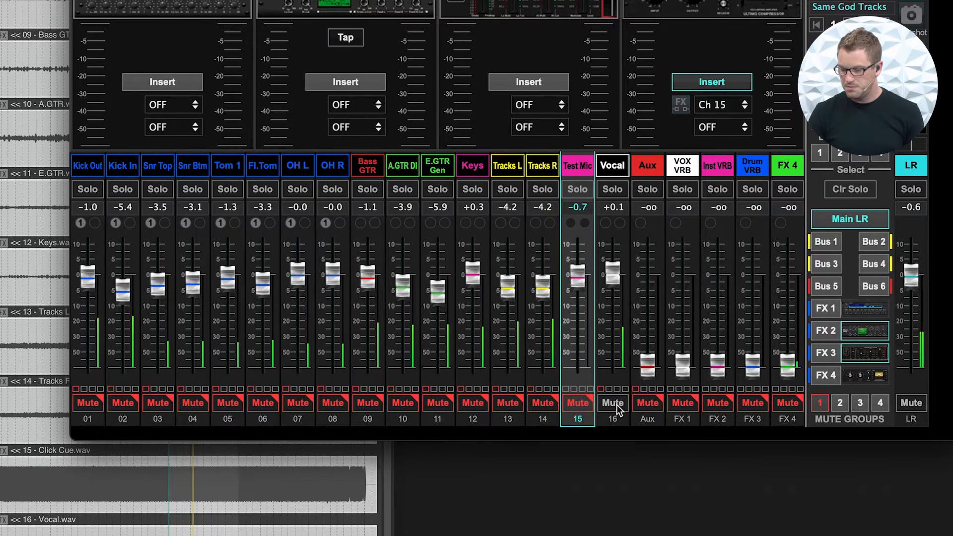
drag(614, 276, 614, 287)
drag(614, 368, 616, 376)
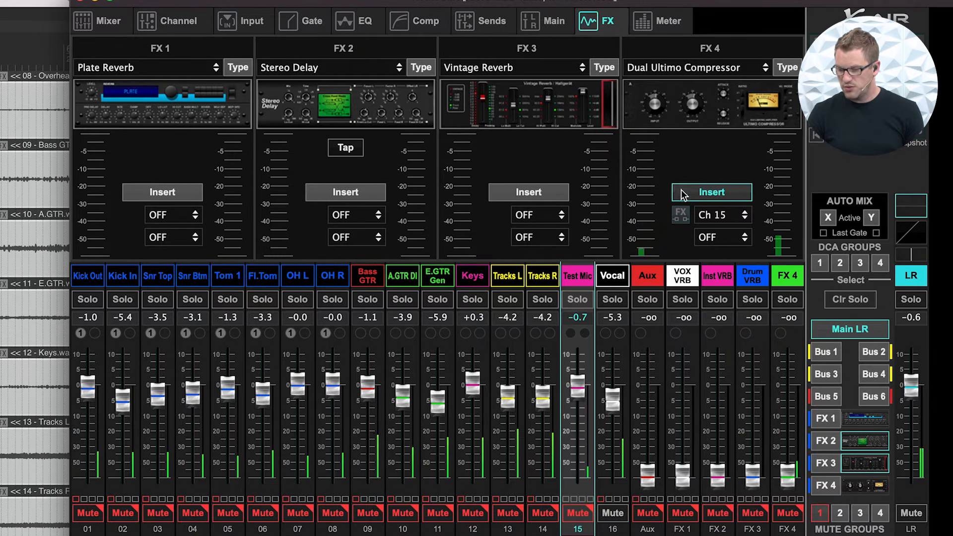
Reassign the first FX 4 insert to Ch 16 and open the Dual Ultimo Compressor's editor
click(724, 217)
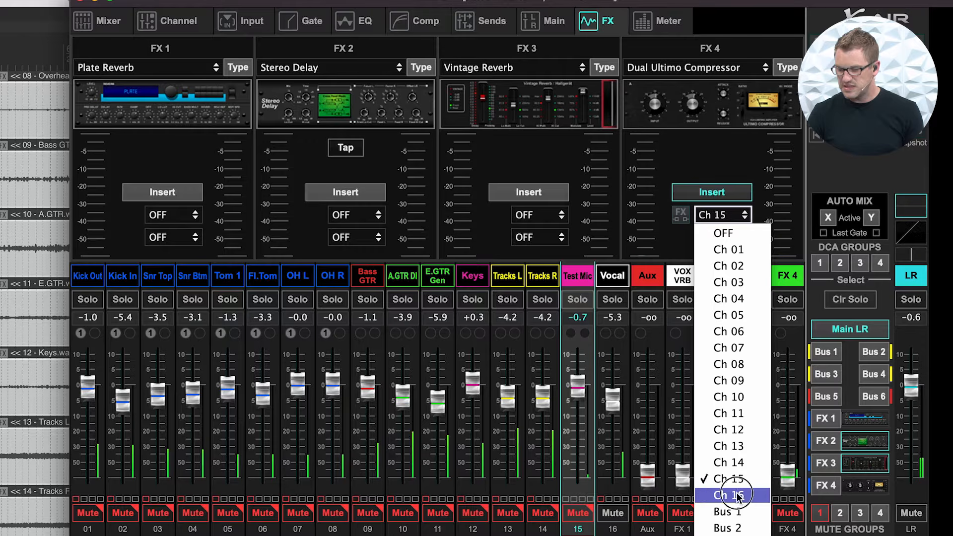
click(718, 496)
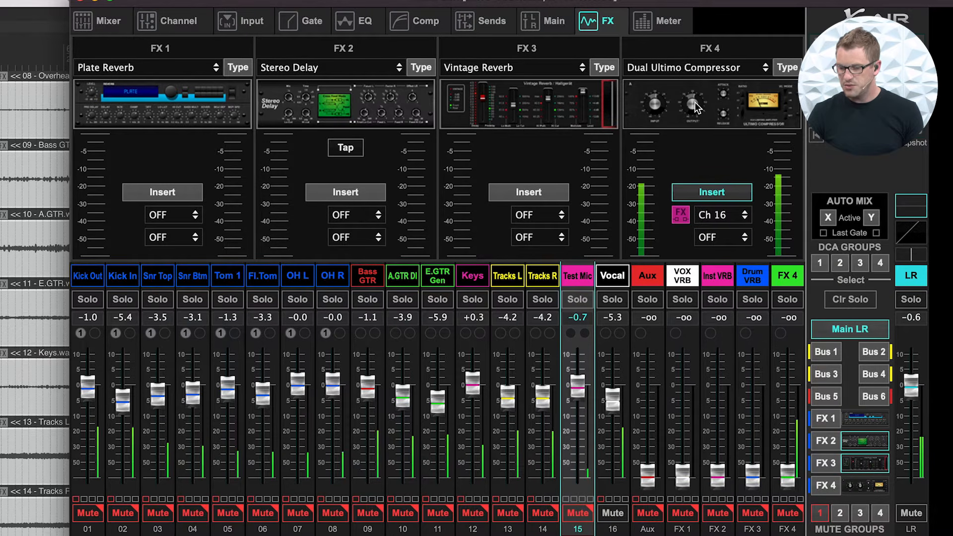
click(695, 102)
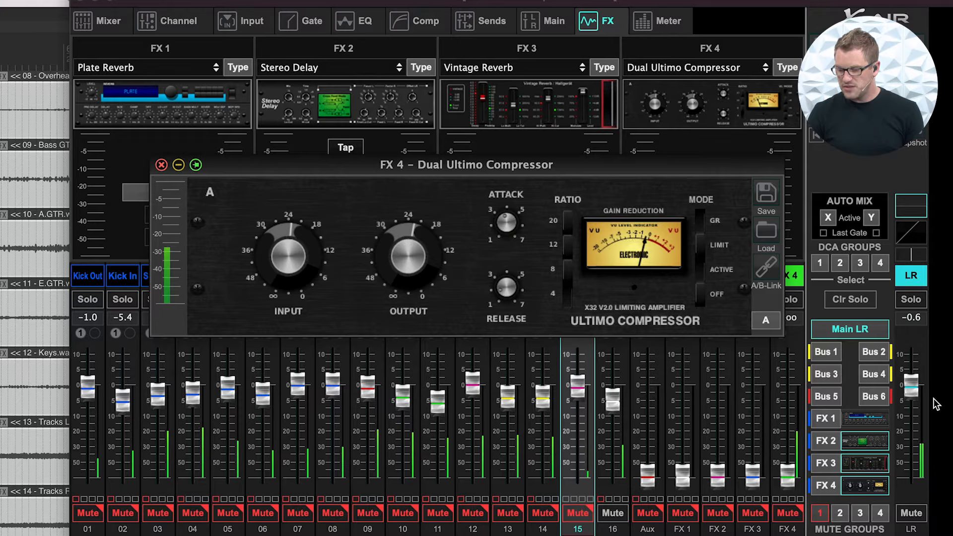
Lower the main LR fader to -5.5 dB and reopen the Dual Ultimo Compressor's editor
drag(914, 389, 900, 402)
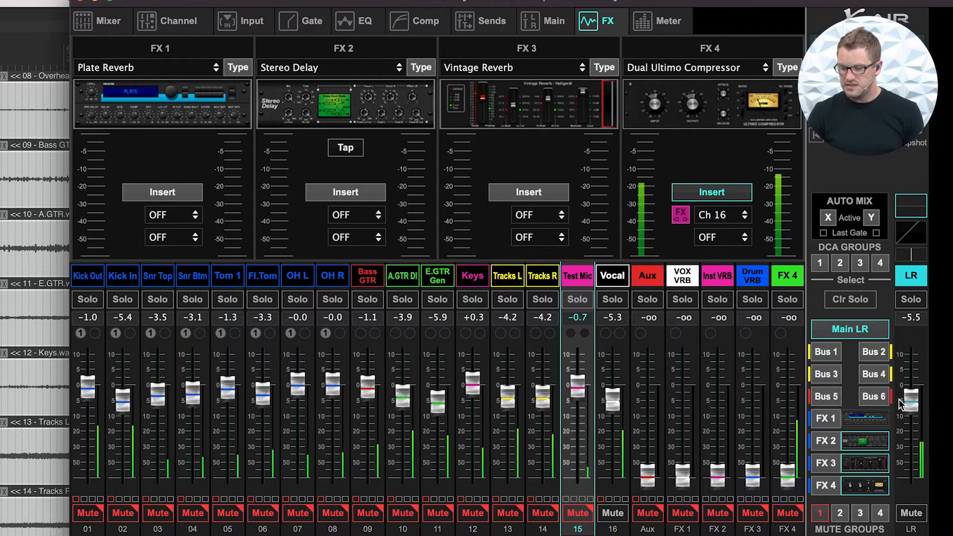
click(719, 80)
scroll(279, 262, down, 1)
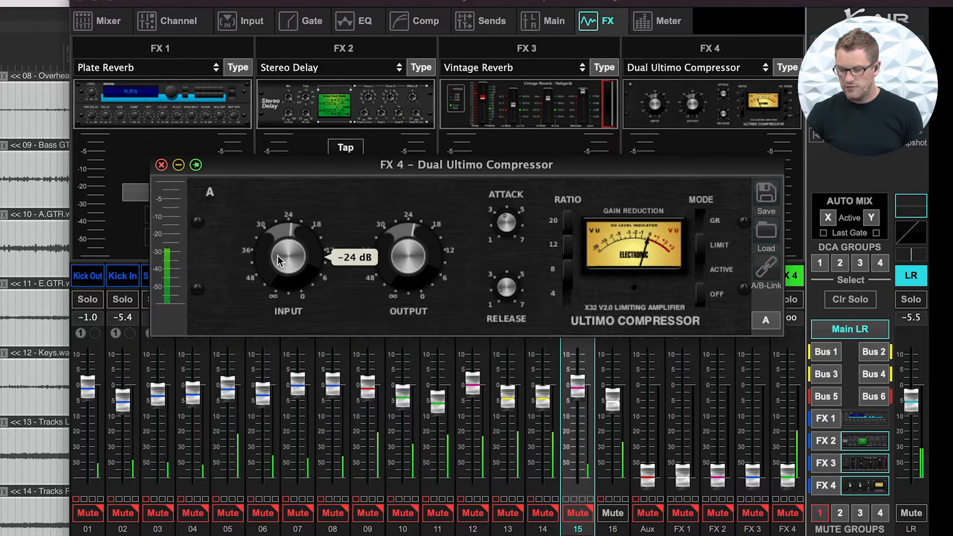
scroll(292, 264, up, 1)
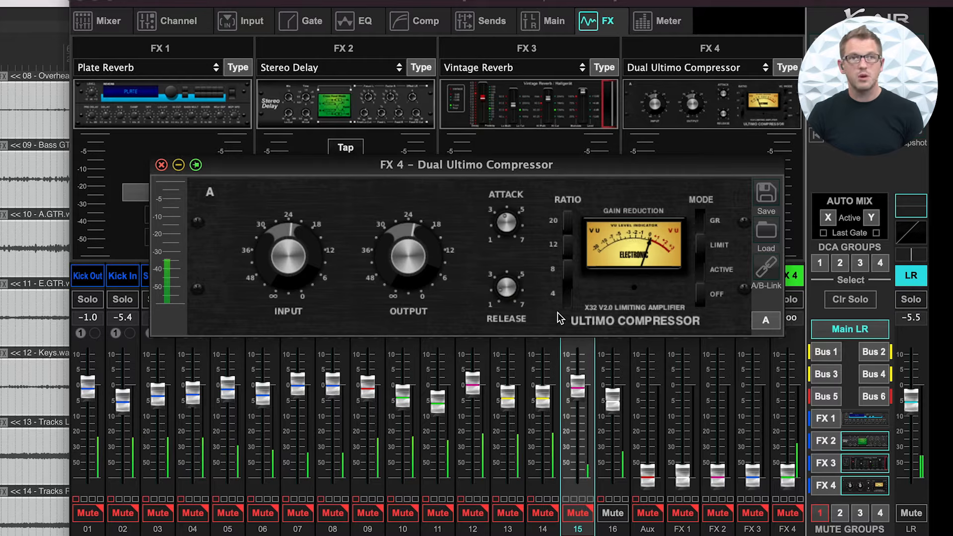
Pull the main LR fader fully down and raise the threshold of the Test Mic channel's compressor
drag(912, 398, 913, 500)
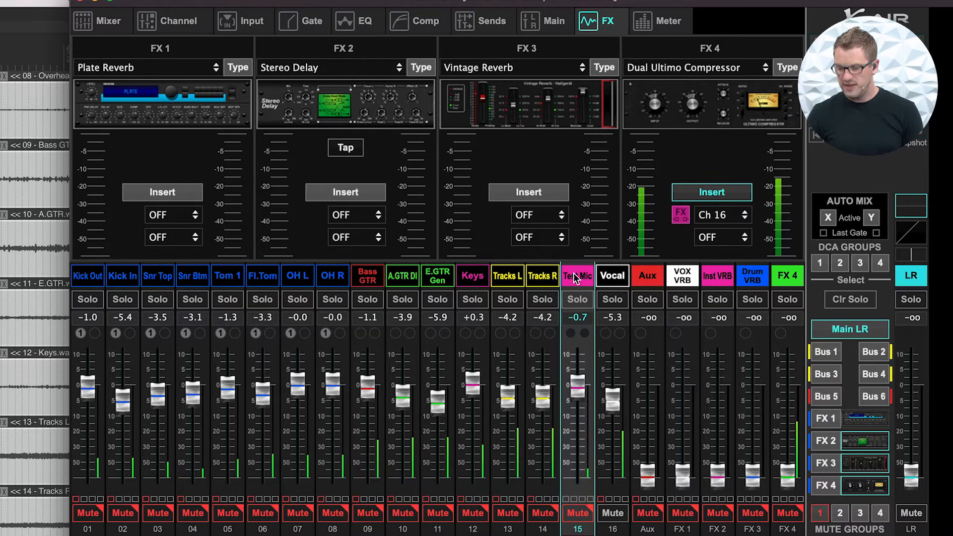
click(406, 25)
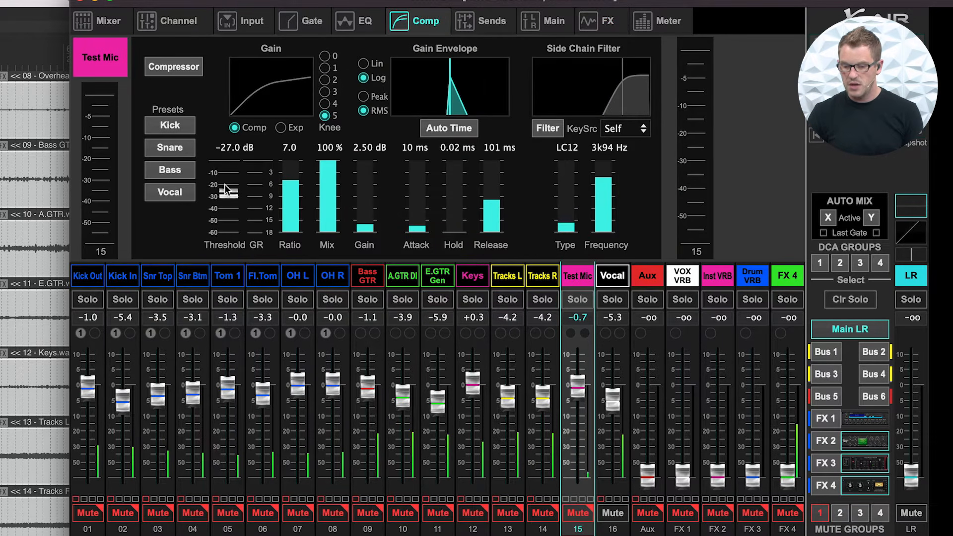
mouse_move(230, 191)
mouse_down()
mouse_move(236, 150)
mouse_move(224, 201)
mouse_move(236, 167)
mouse_move(230, 196)
mouse_move(235, 169)
mouse_move(233, 178)
mouse_up()
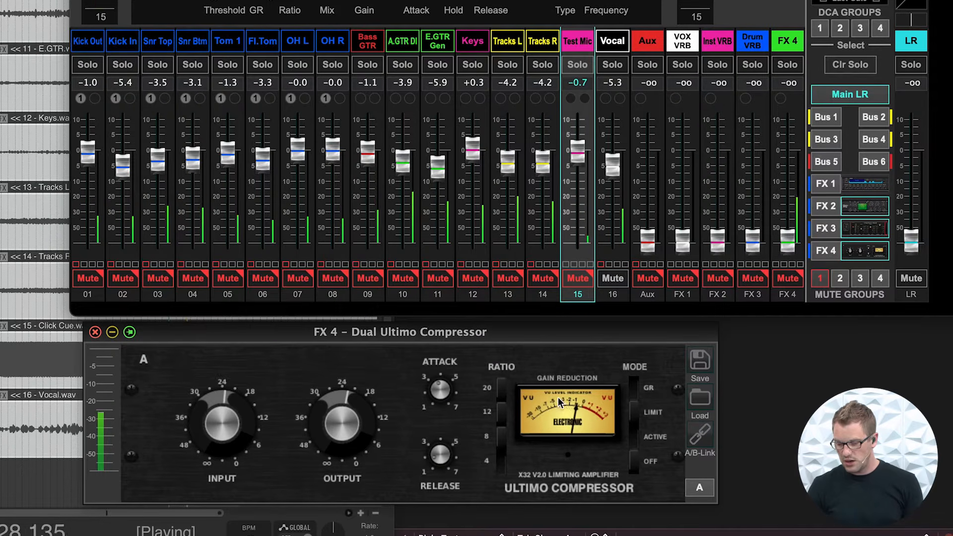
Try raising the Ultimo Compressor's Input to -12 dB and turn it back down
mouse_move(230, 419)
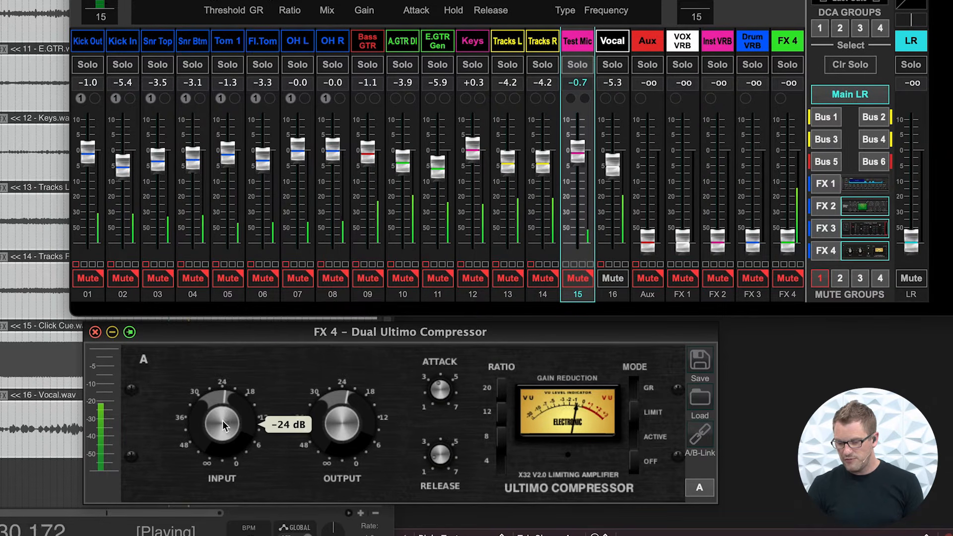
drag(223, 426, 223, 387)
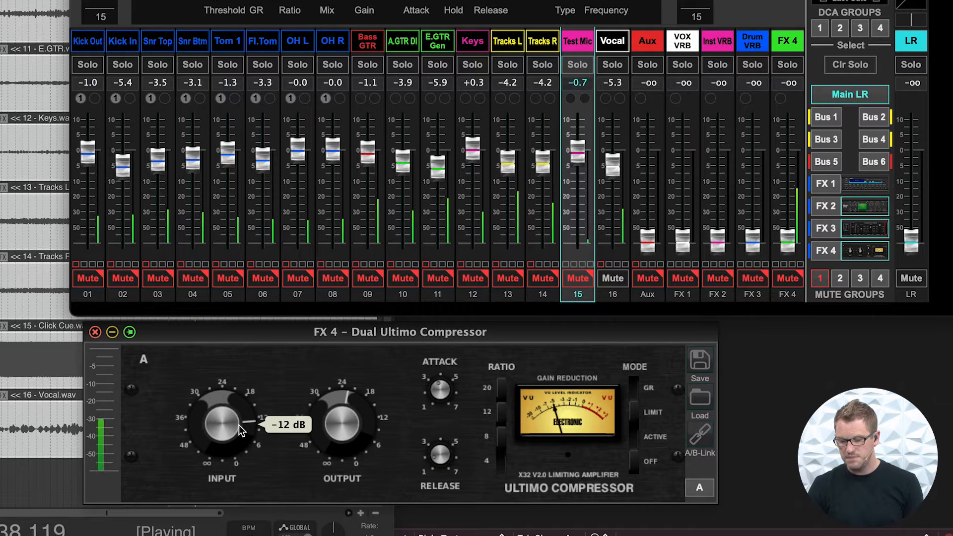
drag(223, 421, 221, 446)
Try out the Ultimo Compressor's ratio, attack and release controls
click(501, 414)
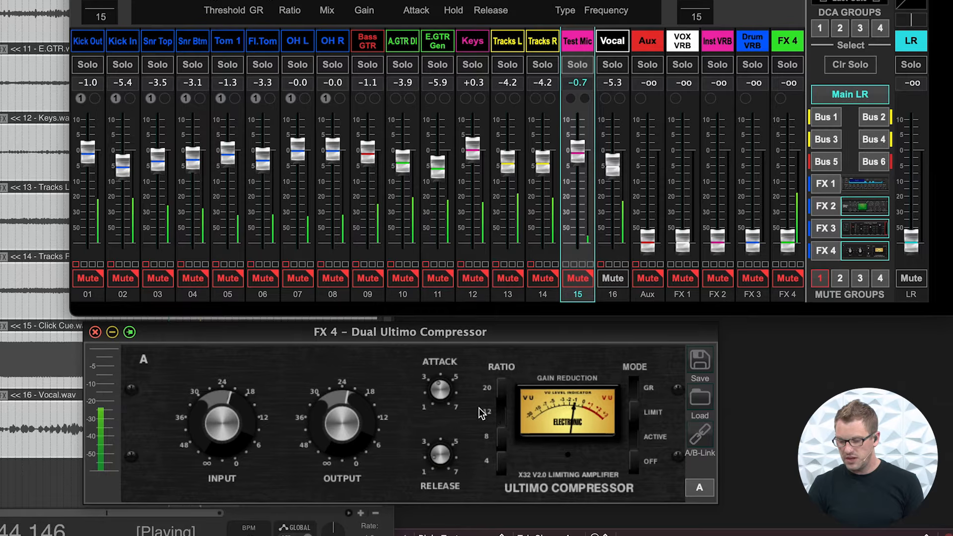
drag(442, 471, 443, 287)
drag(439, 391, 444, 415)
mouse_move(441, 472)
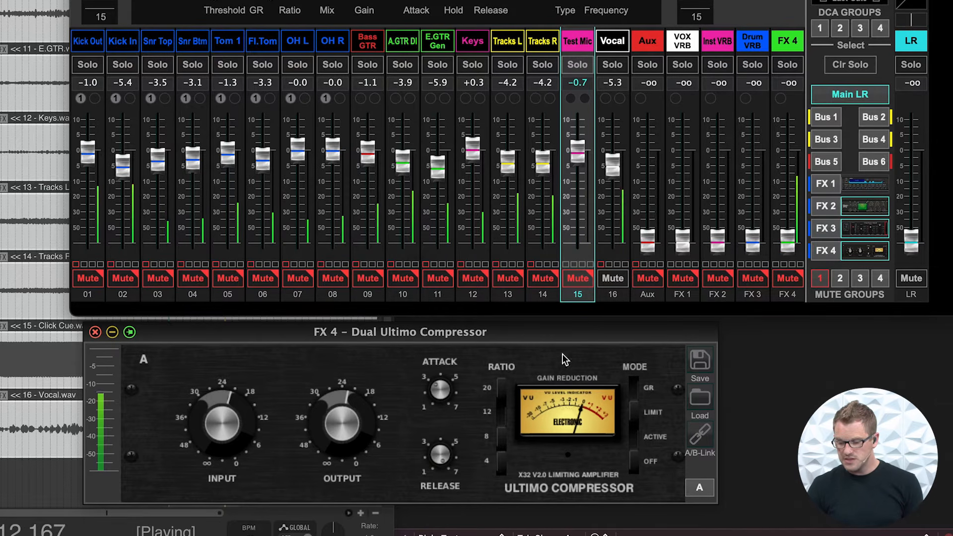
Raise the main LR fader to -5.9 dB and set the Ultimo Compressor's Input to -19 dB
drag(913, 239, 912, 168)
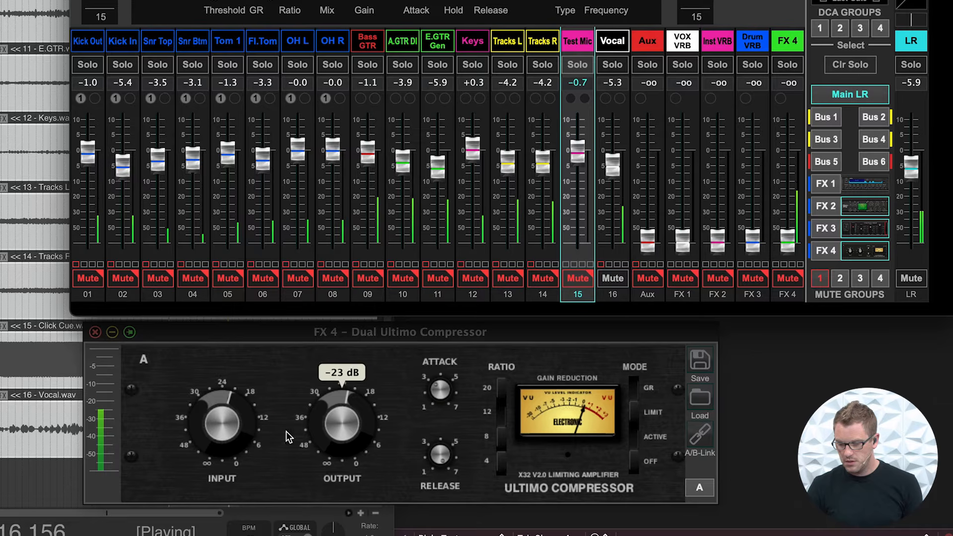
drag(222, 415, 222, 414)
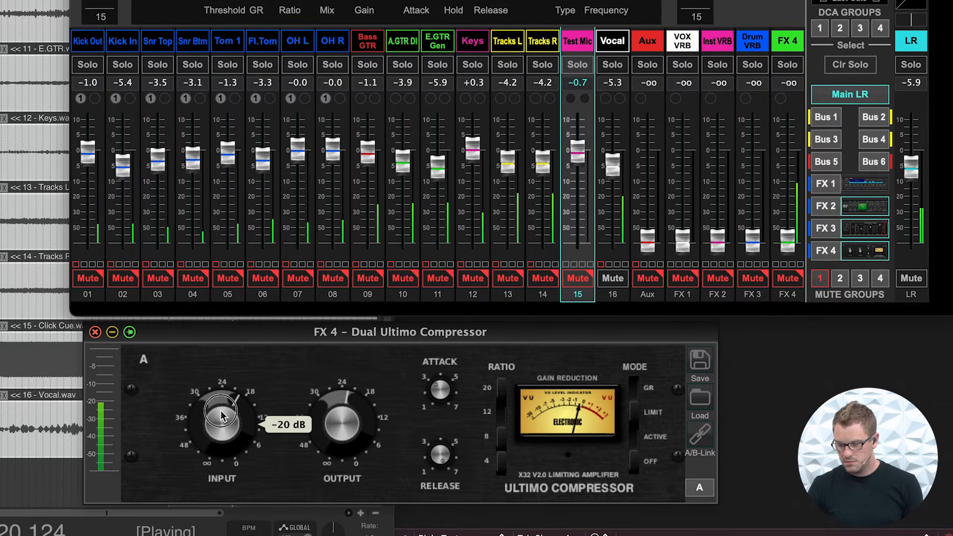
drag(221, 414, 221, 412)
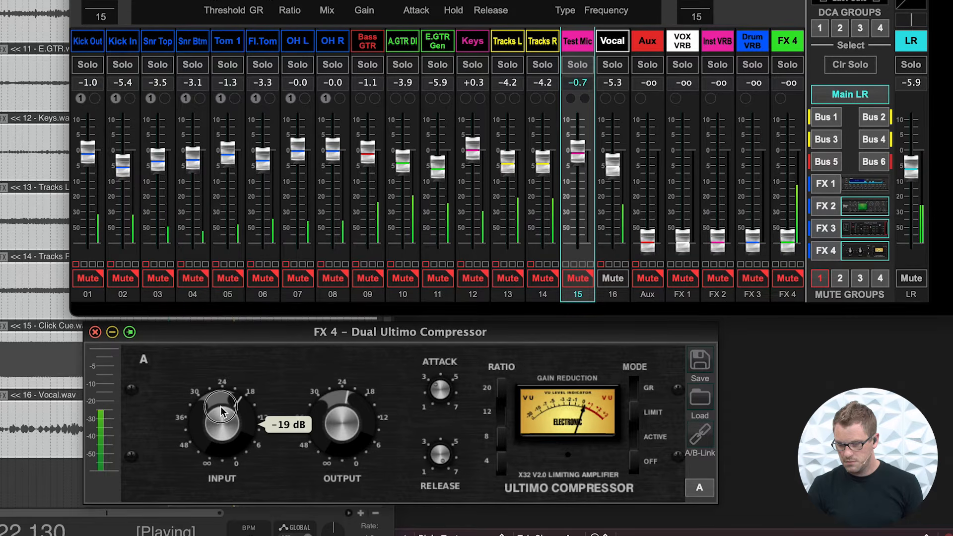
Select the Vocal channel and lower the Ultimo Compressor's Output to below -27 dB
mouse_move(329, 417)
drag(339, 418, 341, 435)
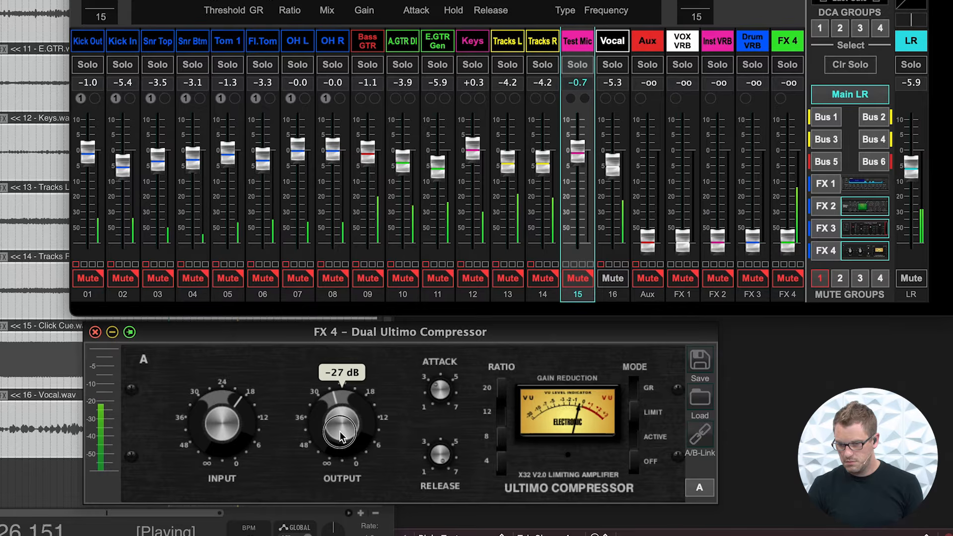
click(620, 42)
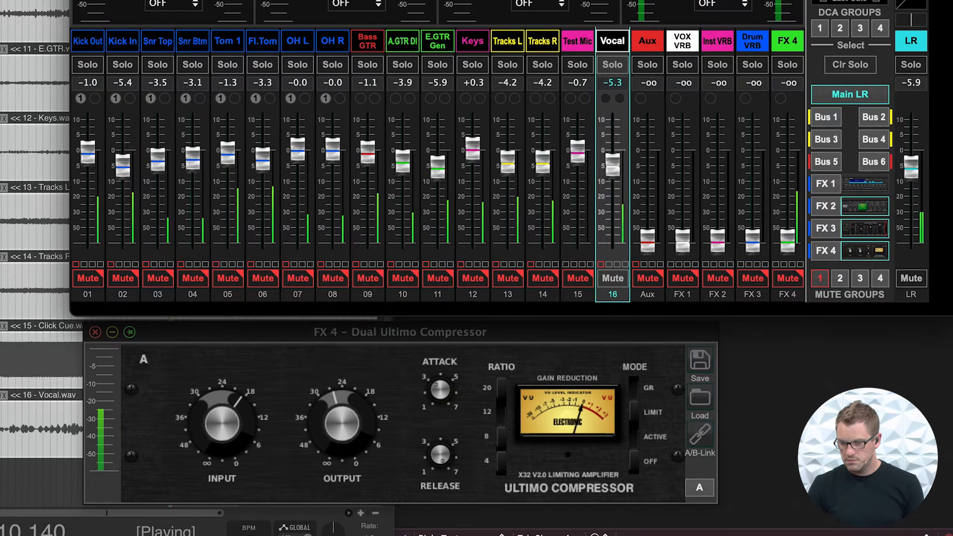
mouse_move(346, 416)
drag(346, 416, 346, 437)
mouse_move(228, 428)
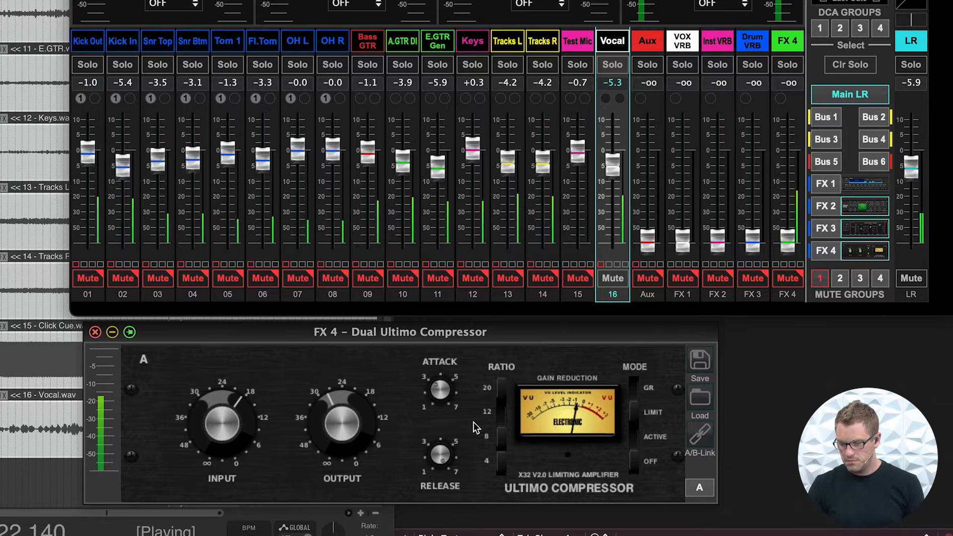
drag(350, 422, 349, 427)
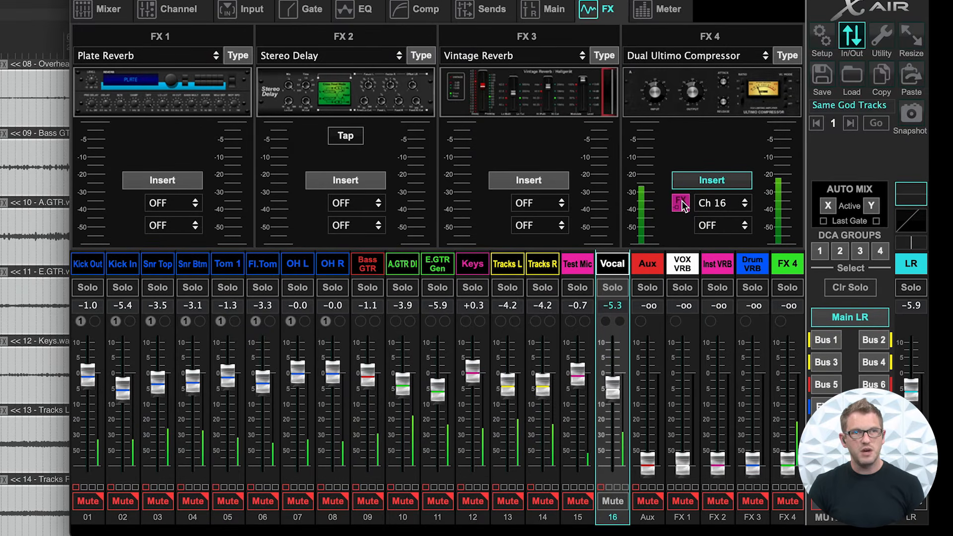
Toggle the FX 4 insert on Ch 16 off and on to compare the vocal with and without compression
click(681, 203)
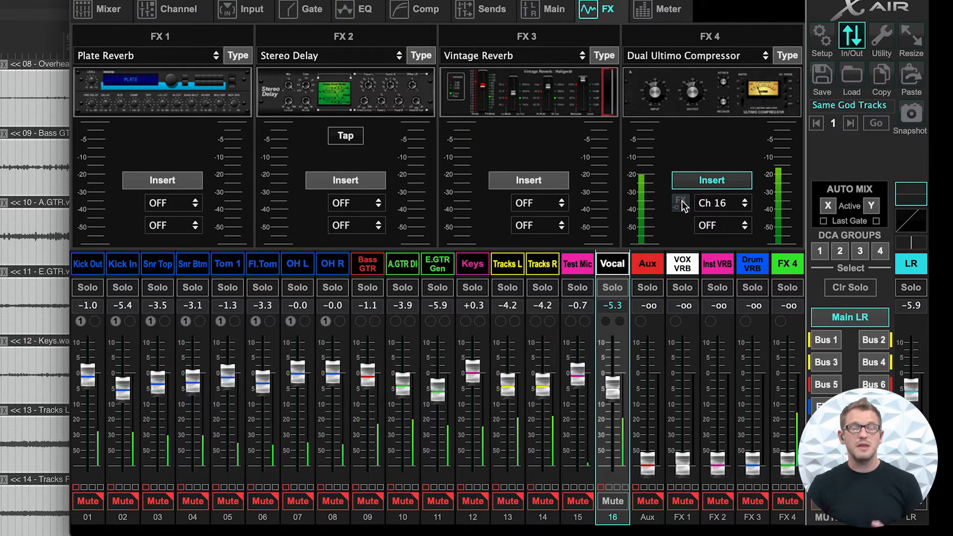
click(681, 202)
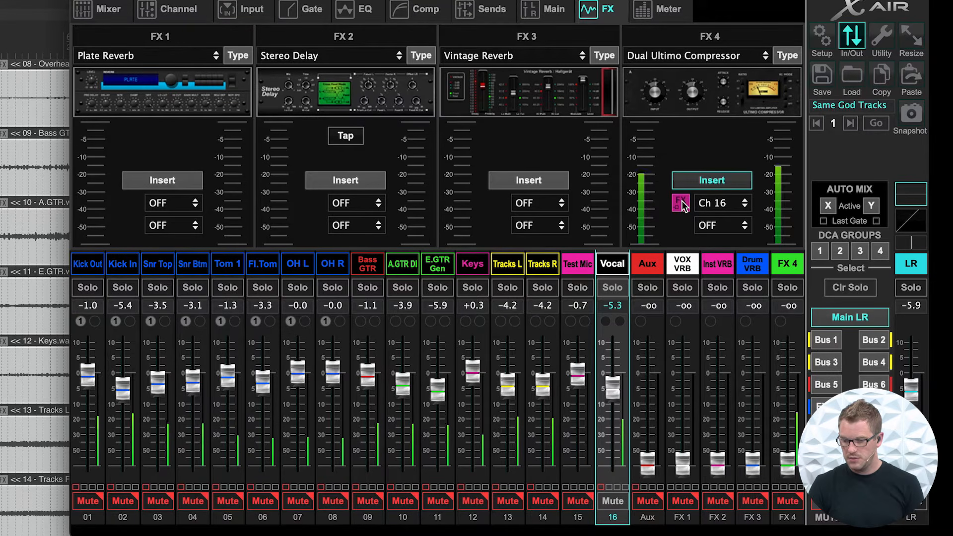
click(681, 202)
click(682, 202)
click(682, 202)
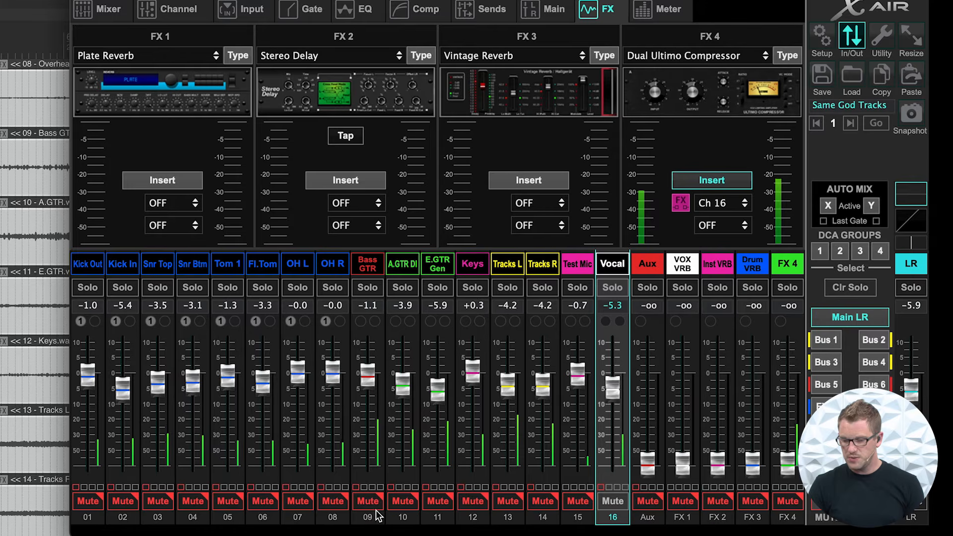
Load the Dual TruEQ effect into the FX 4 slot and open its editor
click(334, 463)
click(221, 415)
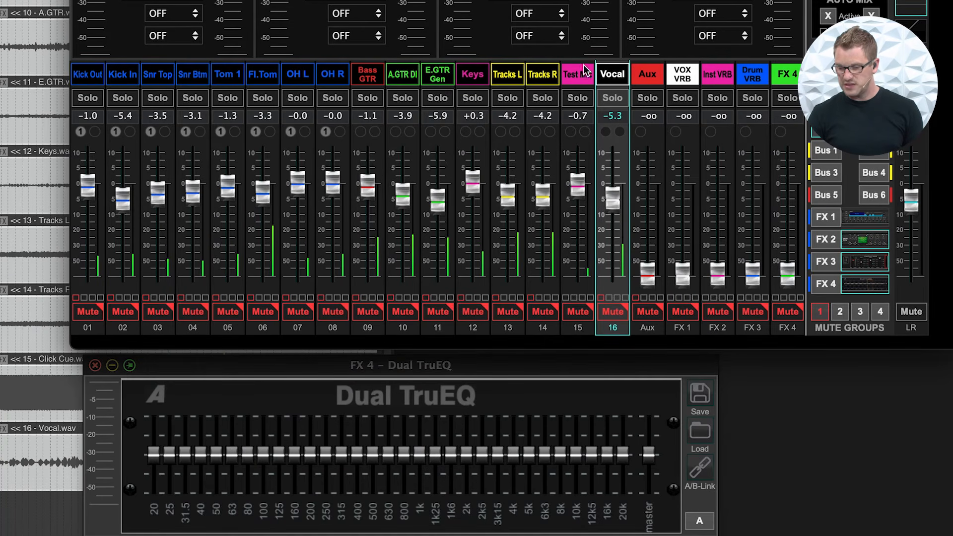
Unmute the Test Mic channel and assign the first FX 4 insert to Ch 15
click(578, 313)
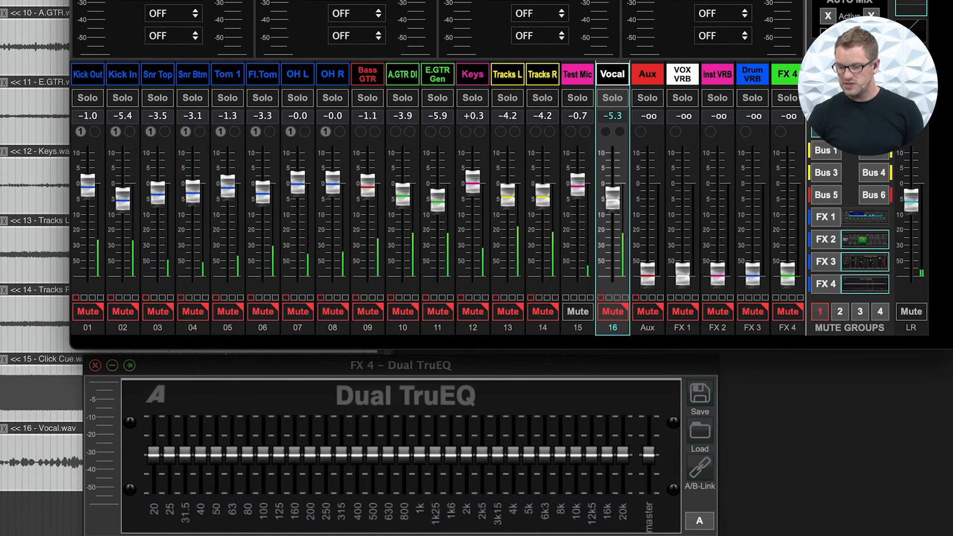
click(732, 17)
click(743, 282)
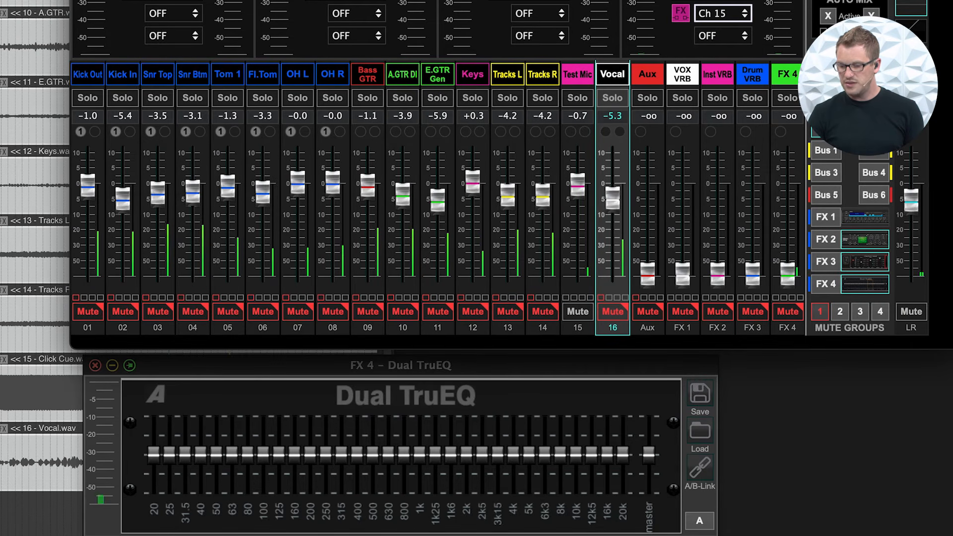
Reposition the Dual TruEQ window and lower its 2k5 band to -15.0 dB
click(401, 365)
drag(487, 358, 494, 351)
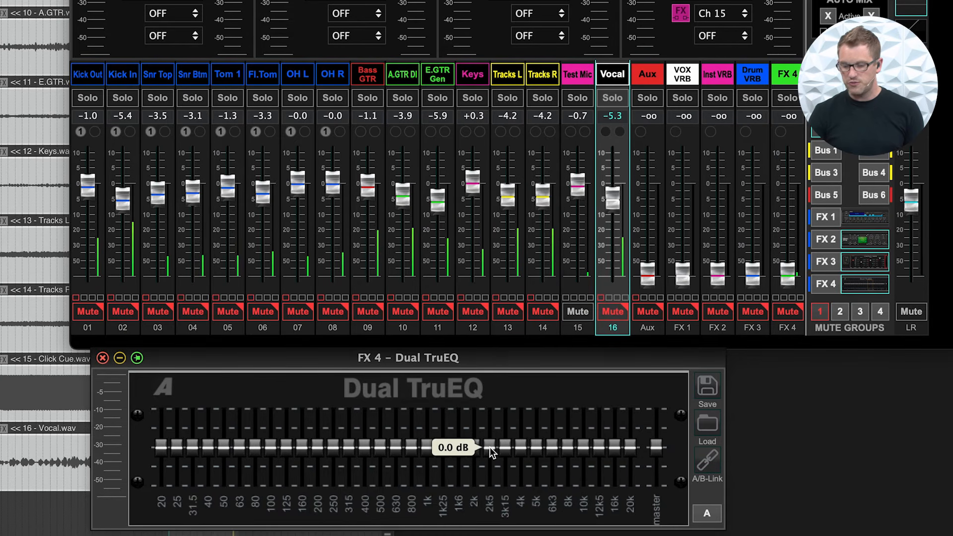
drag(490, 409, 516, 535)
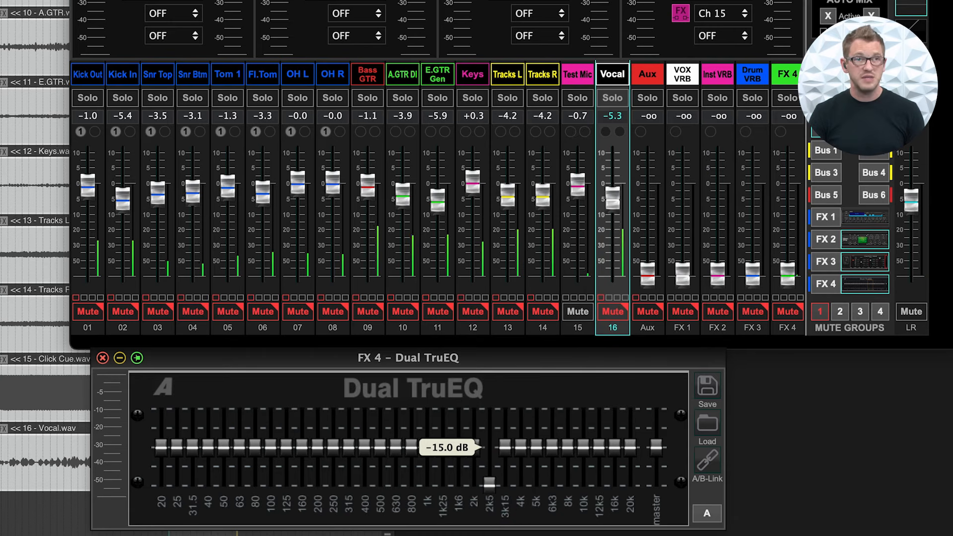